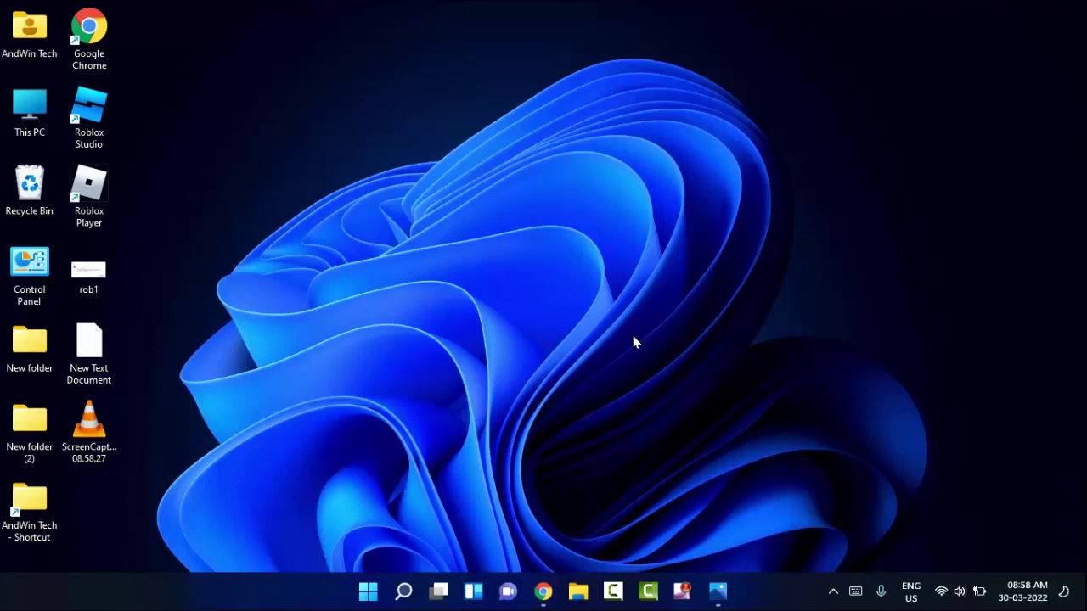
Dismiss the Roblox error screenshot, search 'cmd' in Start, and run Command Prompt as administrator.
{"action": "left_click", "coordinate": [719, 595]}
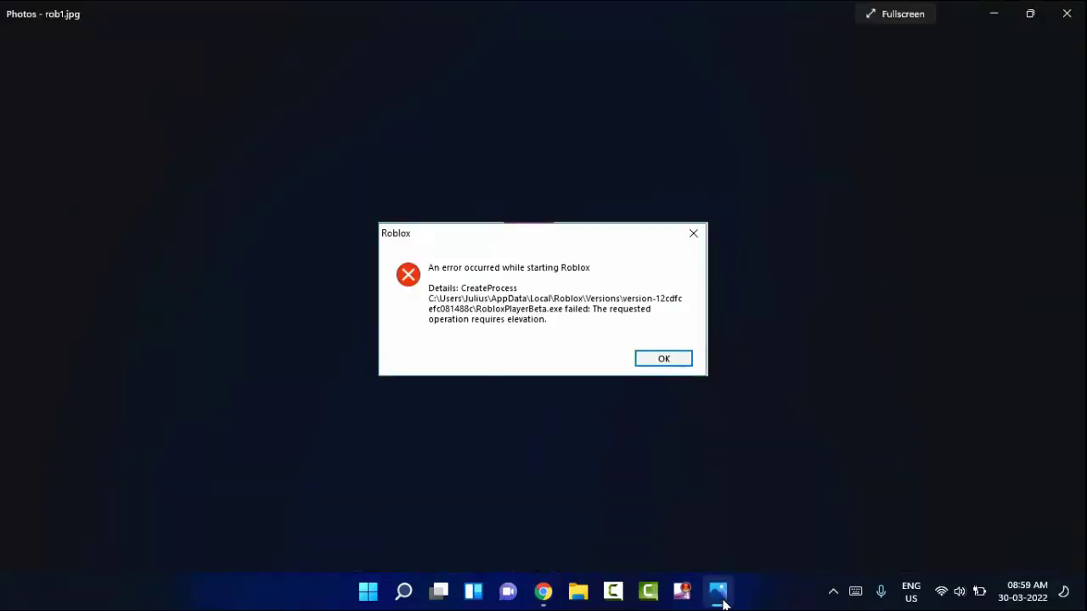
{"action": "left_click", "coordinate": [719, 599]}
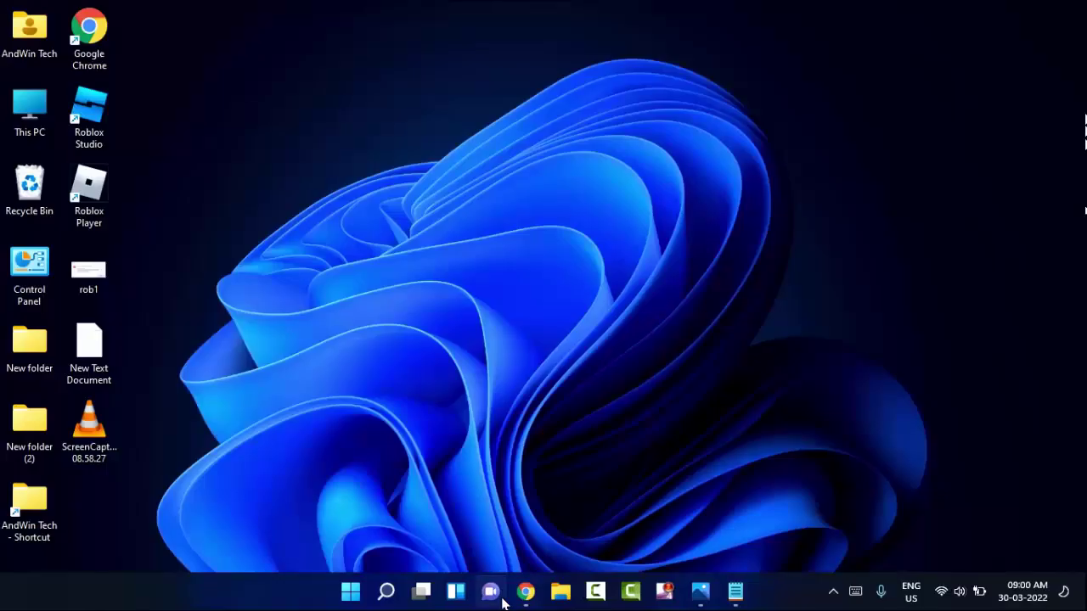
{"action": "left_click", "coordinate": [348, 596]}
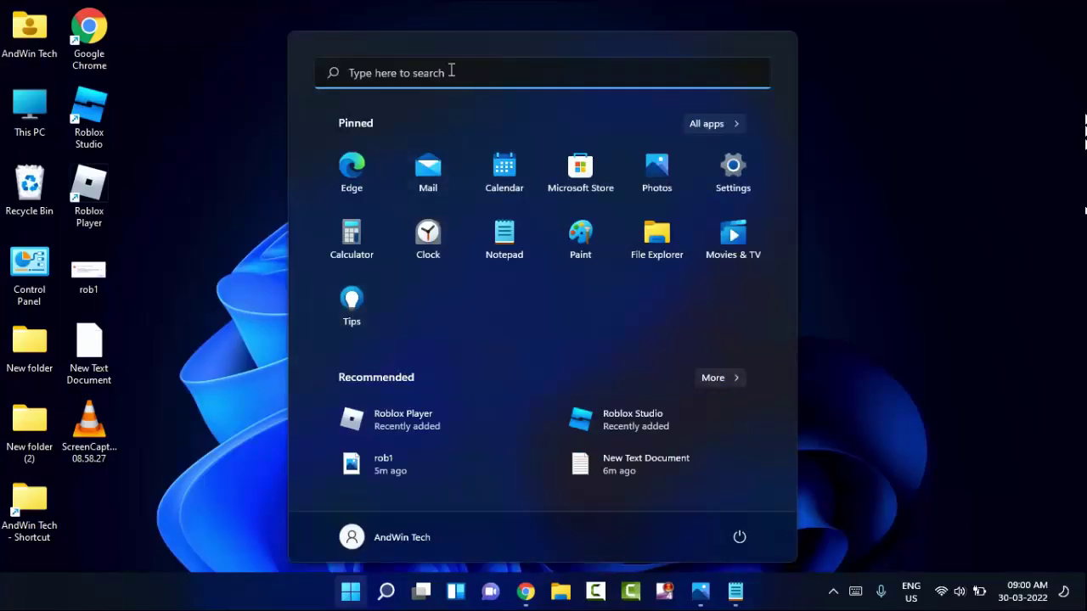
{"action": "left_click", "coordinate": [449, 73]}
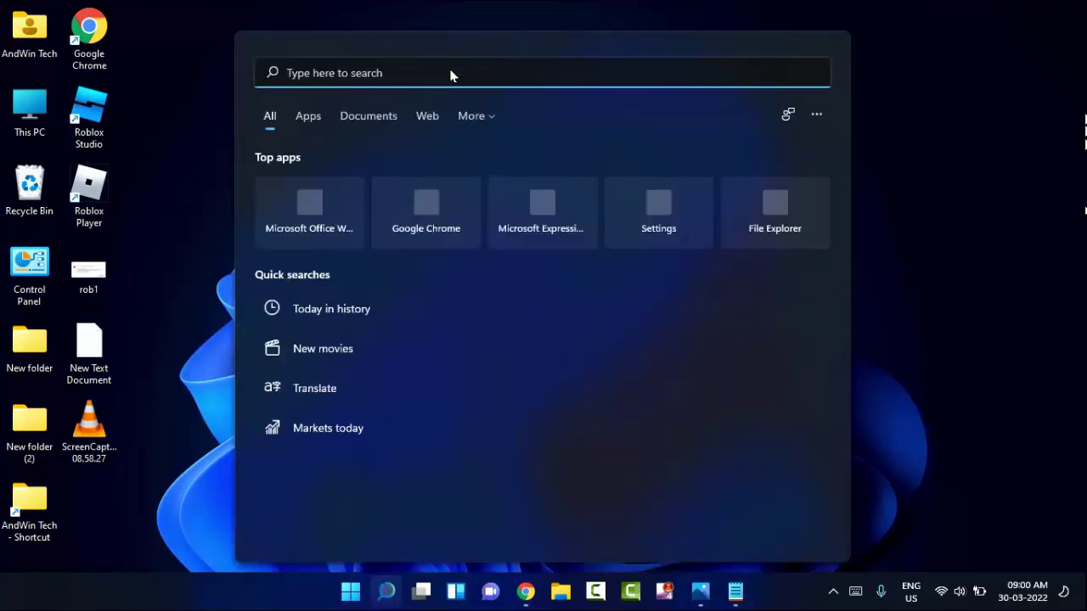
{"action": "type", "text": "cmd"}
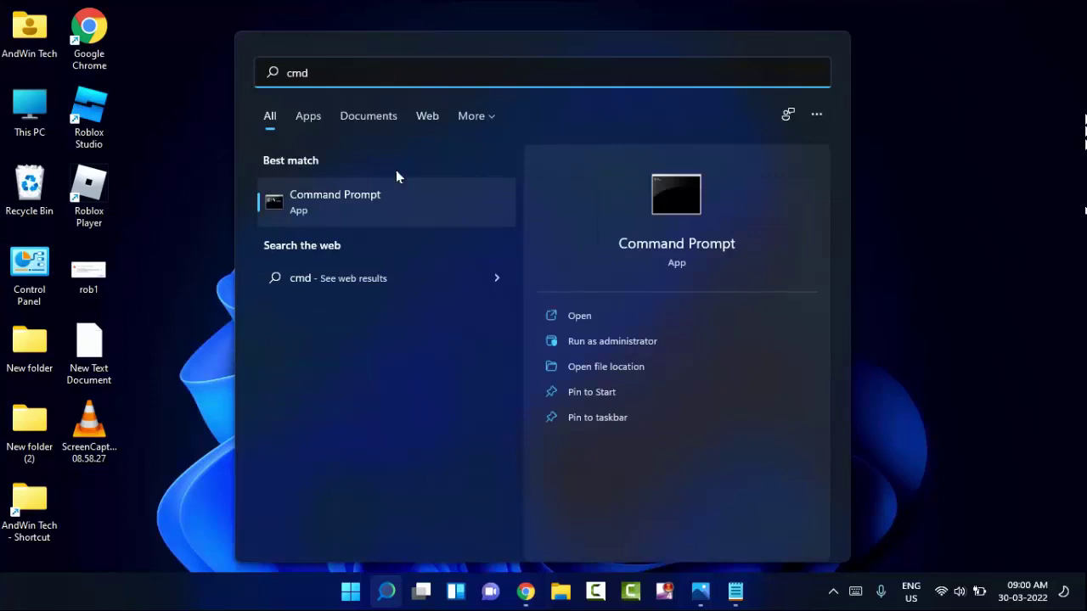
{"action": "right_click", "coordinate": [347, 198]}
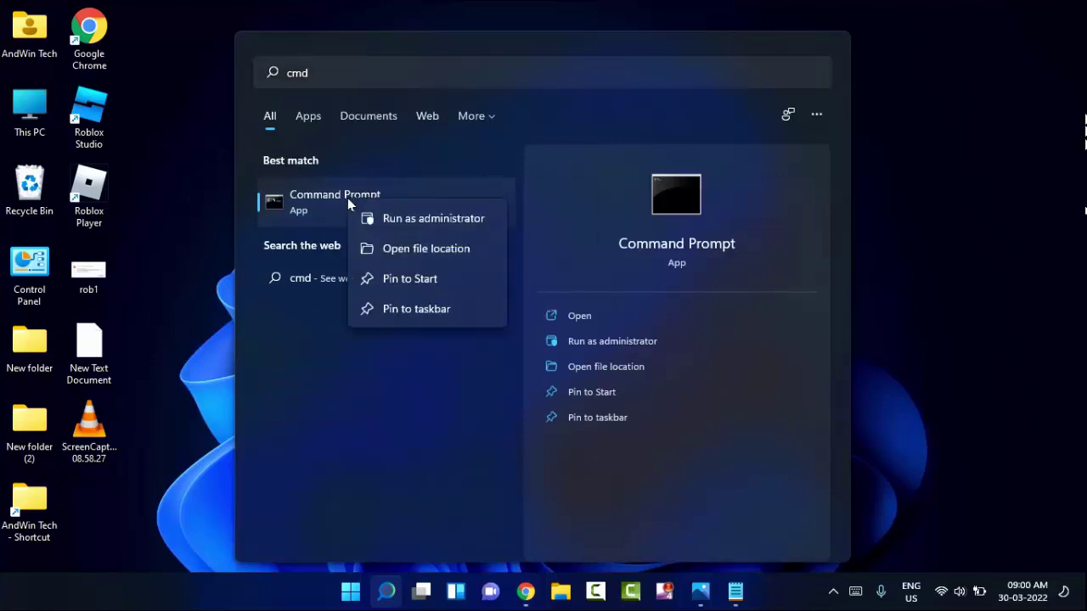
{"action": "left_click", "coordinate": [408, 220]}
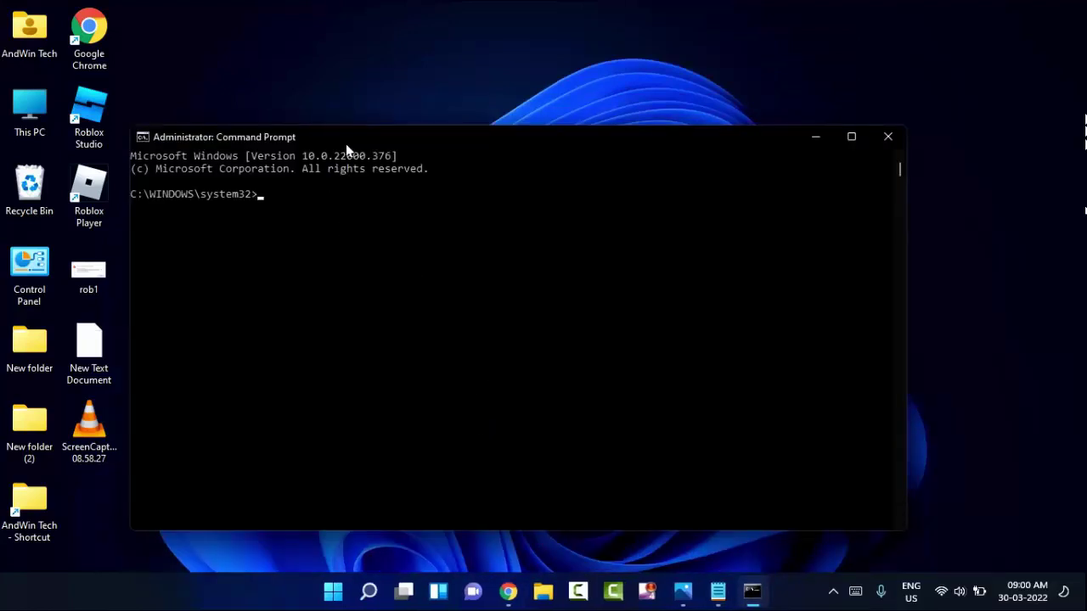
Copy the 'ipconfig /flushdns' command from the Notepad notes.
{"action": "left_click_drag", "start_coordinate": [347, 145], "coordinate": [424, 96]}
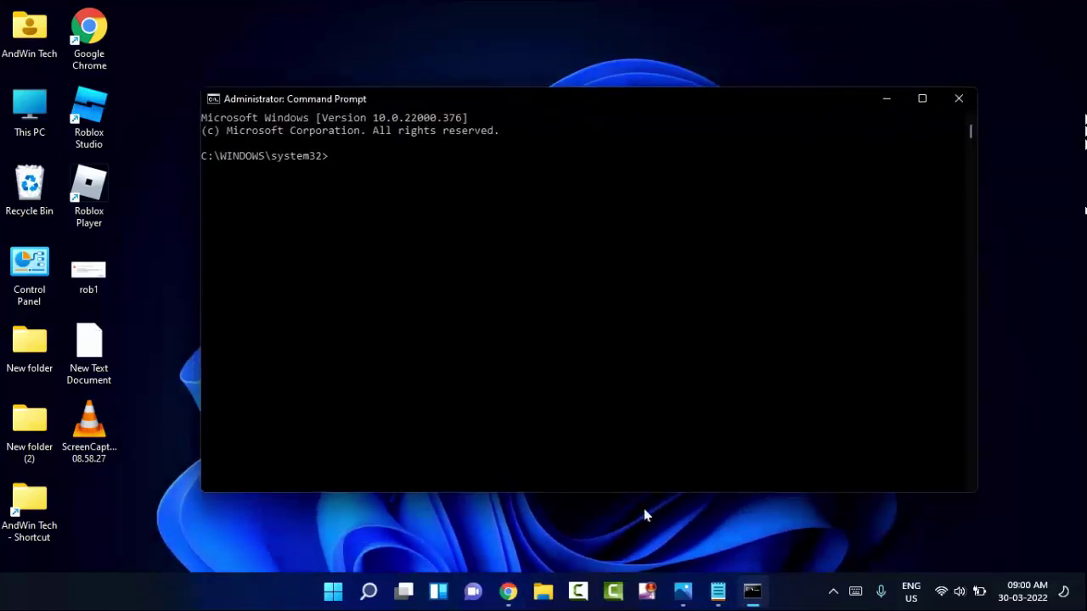
{"action": "mouse_move", "coordinate": [728, 605]}
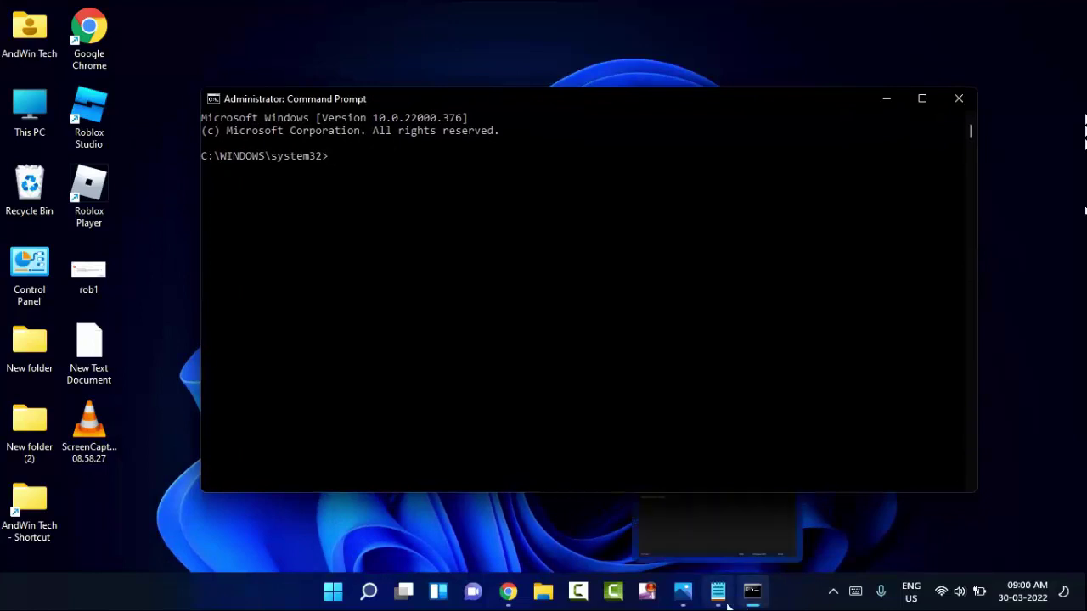
{"action": "left_click", "coordinate": [726, 603]}
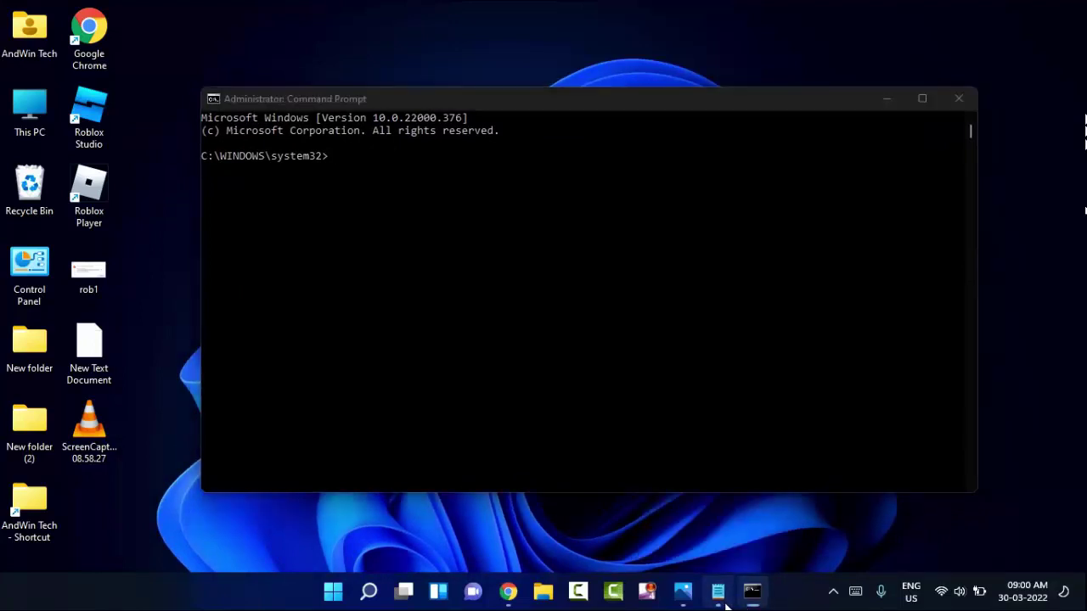
{"action": "left_click_drag", "start_coordinate": [219, 214], "coordinate": [335, 215]}
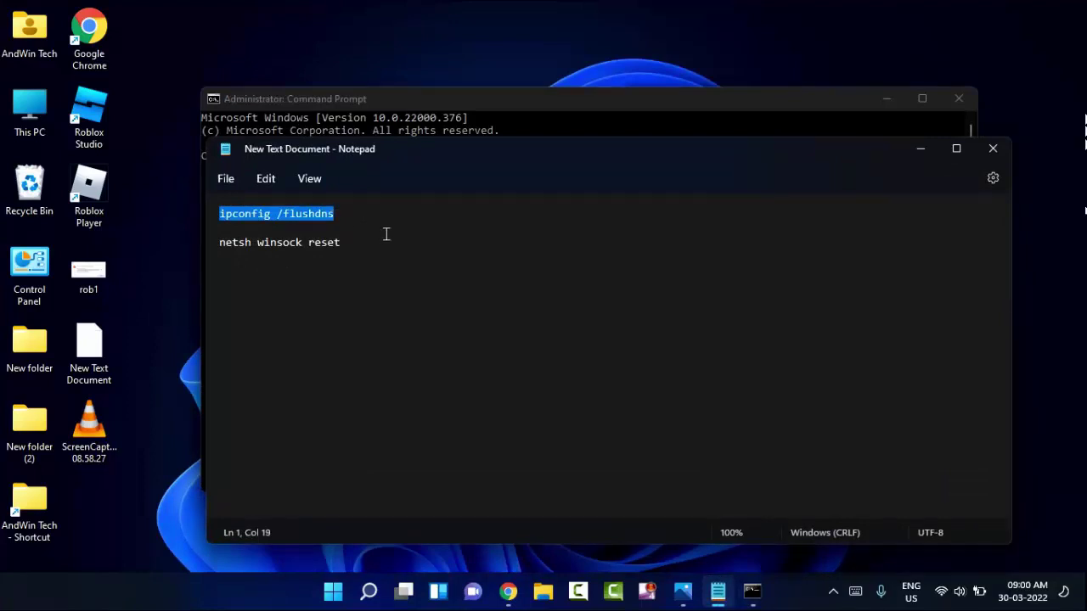
{"action": "right_click", "coordinate": [299, 217]}
{"action": "left_click", "coordinate": [358, 295]}
Paste 'ipconfig /flushdns' into the admin Command Prompt and run it.
{"action": "left_click", "coordinate": [564, 104]}
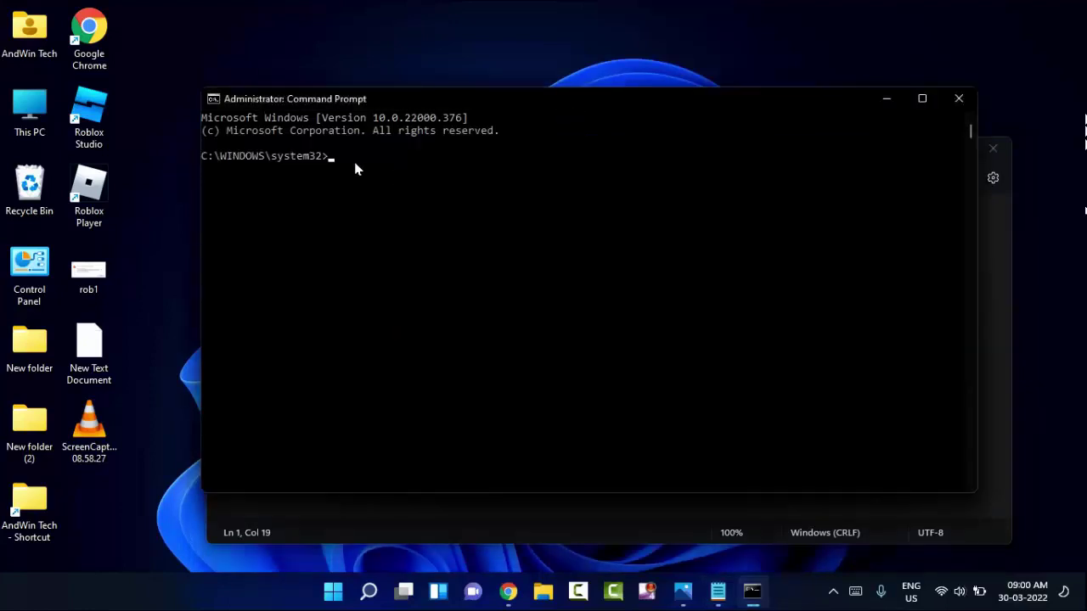
{"action": "right_click", "coordinate": [502, 103]}
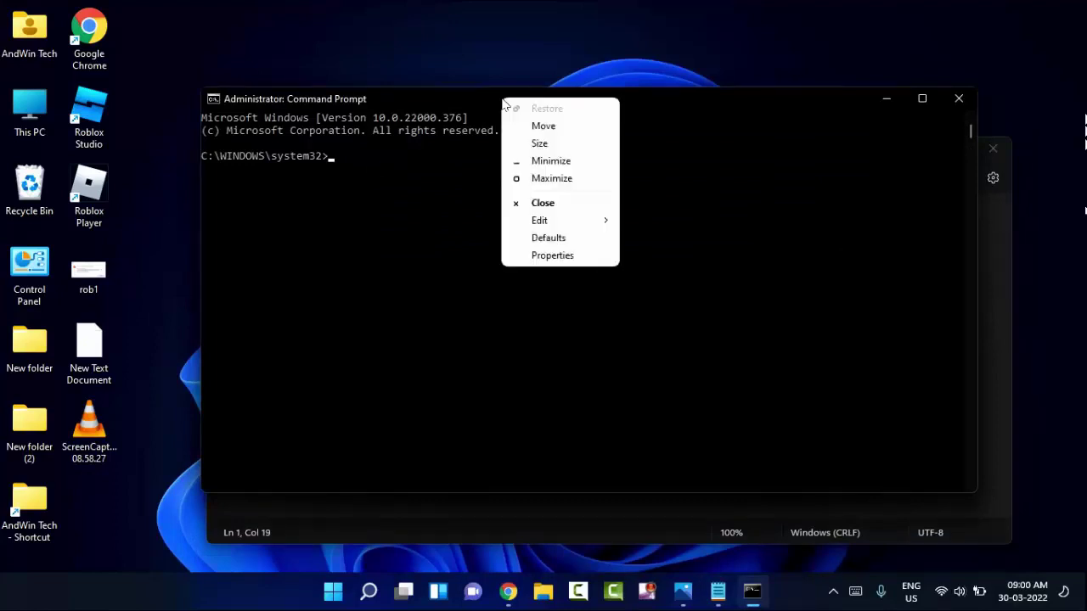
{"action": "mouse_move", "coordinate": [584, 229]}
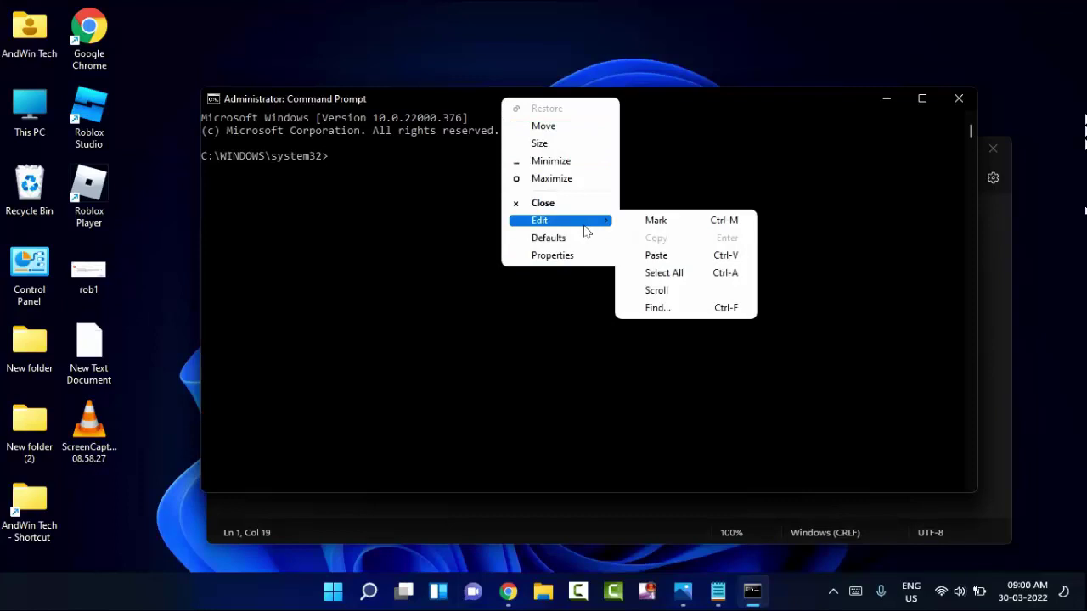
{"action": "left_click", "coordinate": [656, 255]}
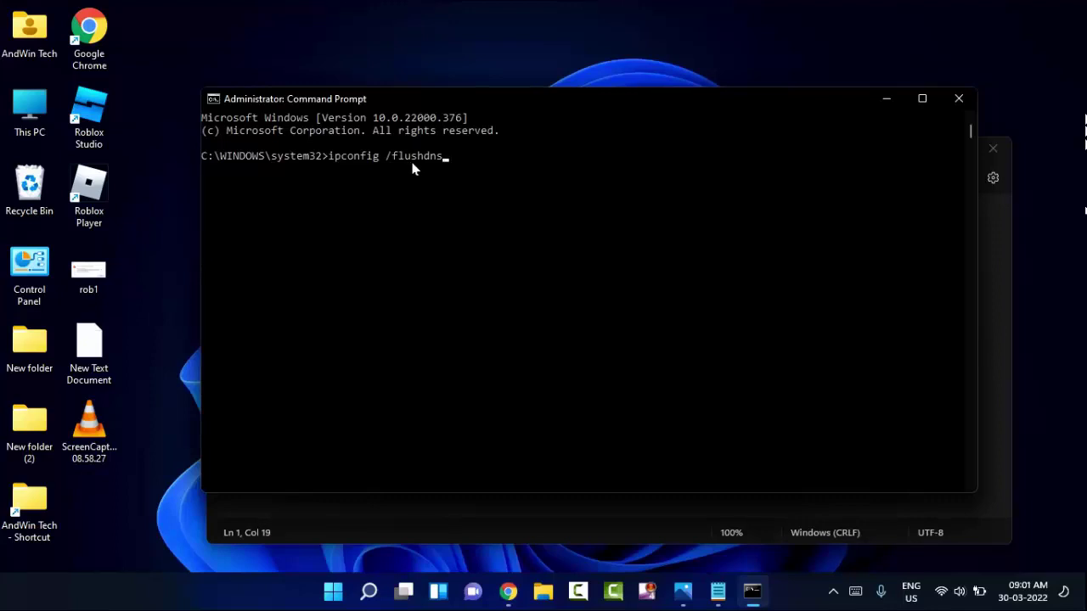
{"action": "key", "text": "Return"}
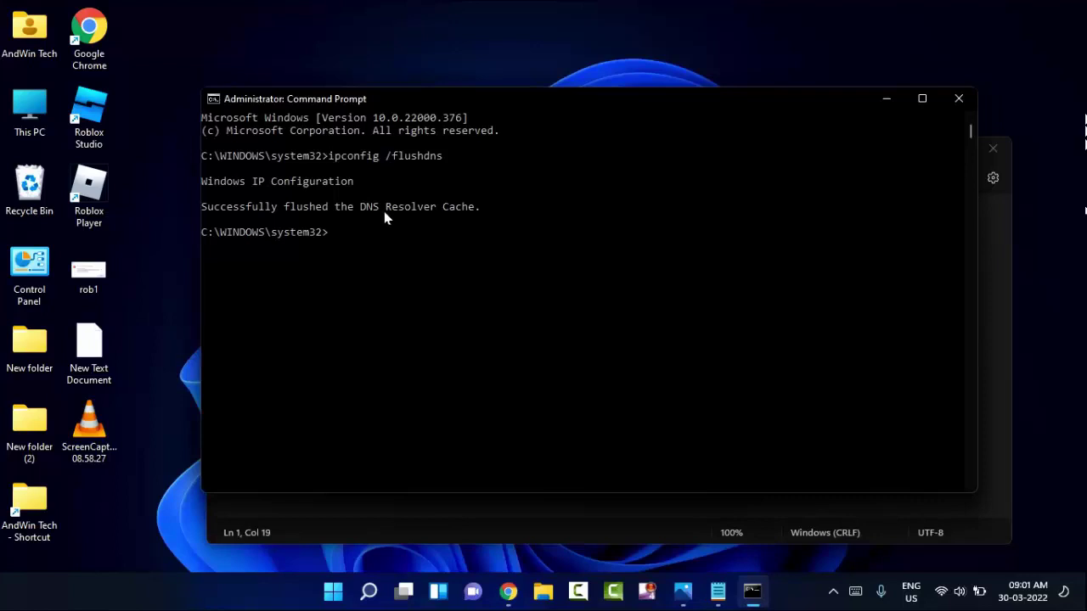
Copy the 'netsh winsock reset' command from the Notepad notes.
{"action": "left_click", "coordinate": [718, 592]}
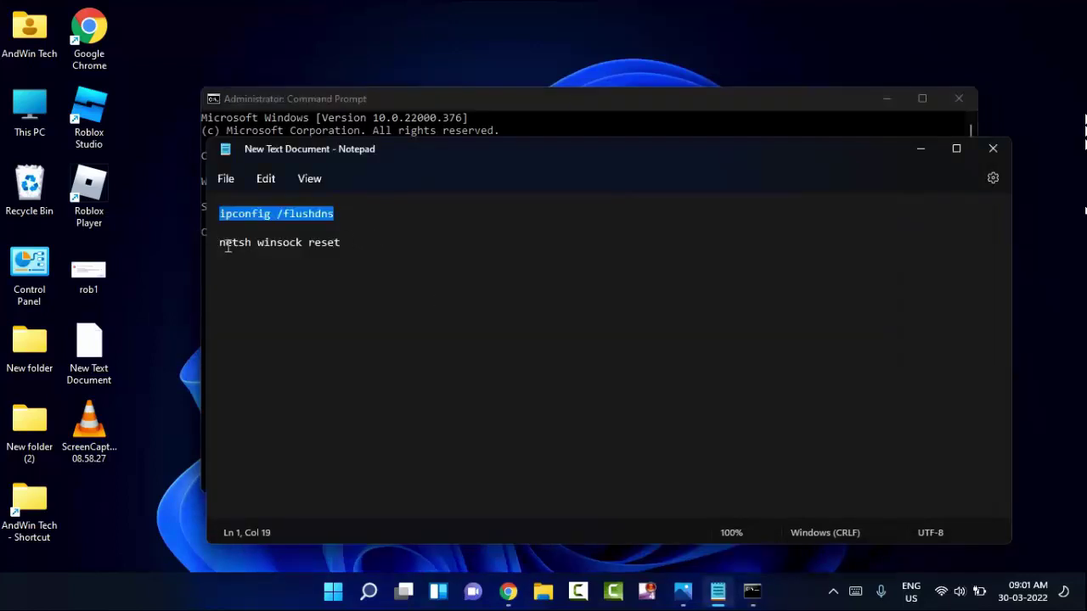
{"action": "left_click_drag", "start_coordinate": [219, 229], "coordinate": [367, 249]}
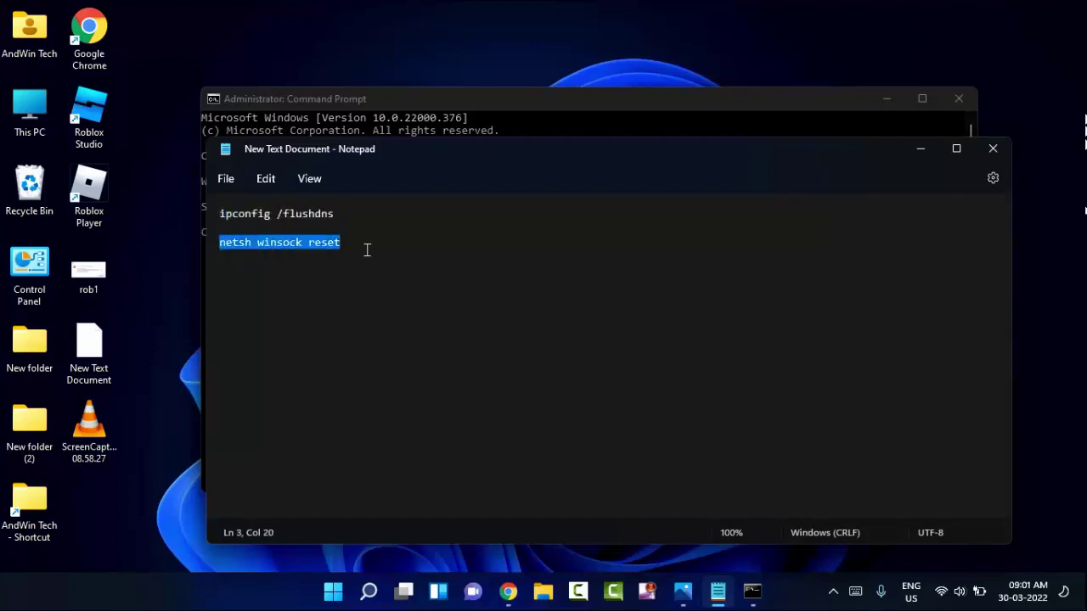
{"action": "right_click", "coordinate": [296, 242]}
{"action": "left_click", "coordinate": [315, 314]}
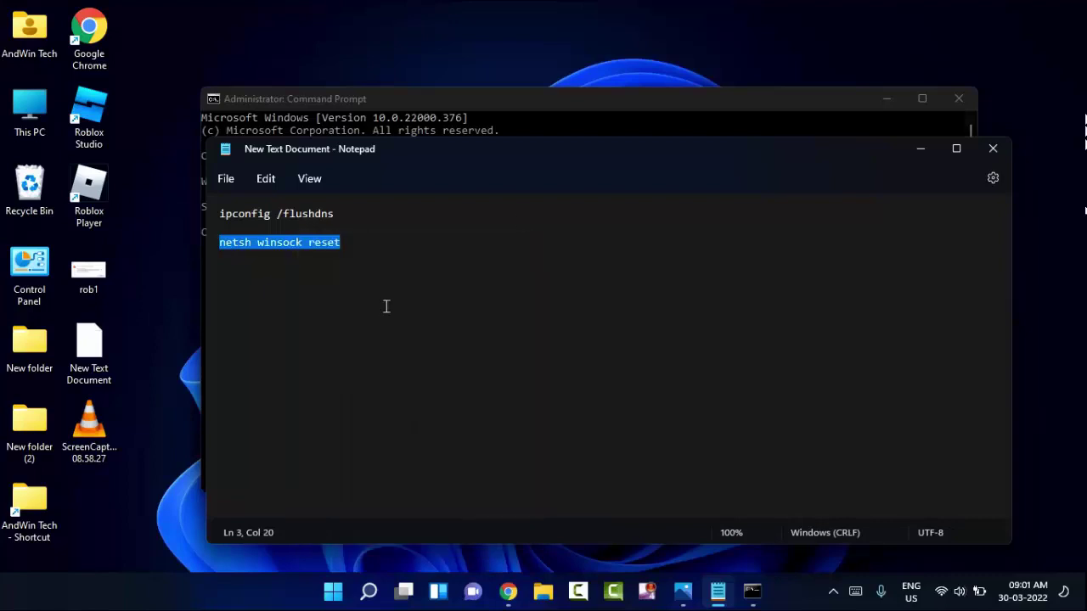
Paste 'netsh winsock reset' into the admin Command Prompt and run it.
{"action": "left_click", "coordinate": [543, 121]}
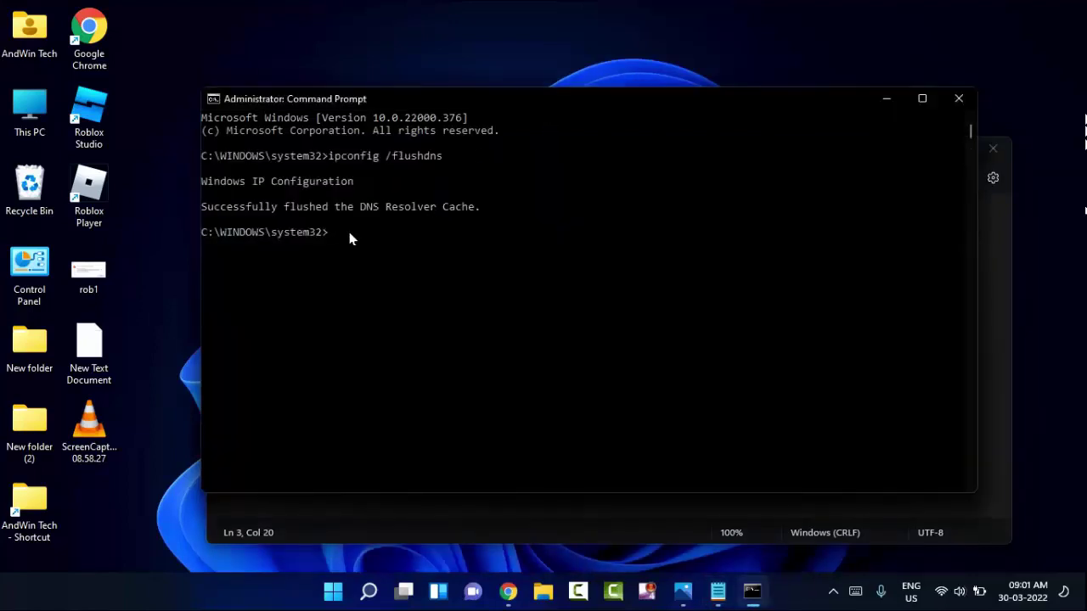
{"action": "right_click", "coordinate": [492, 104]}
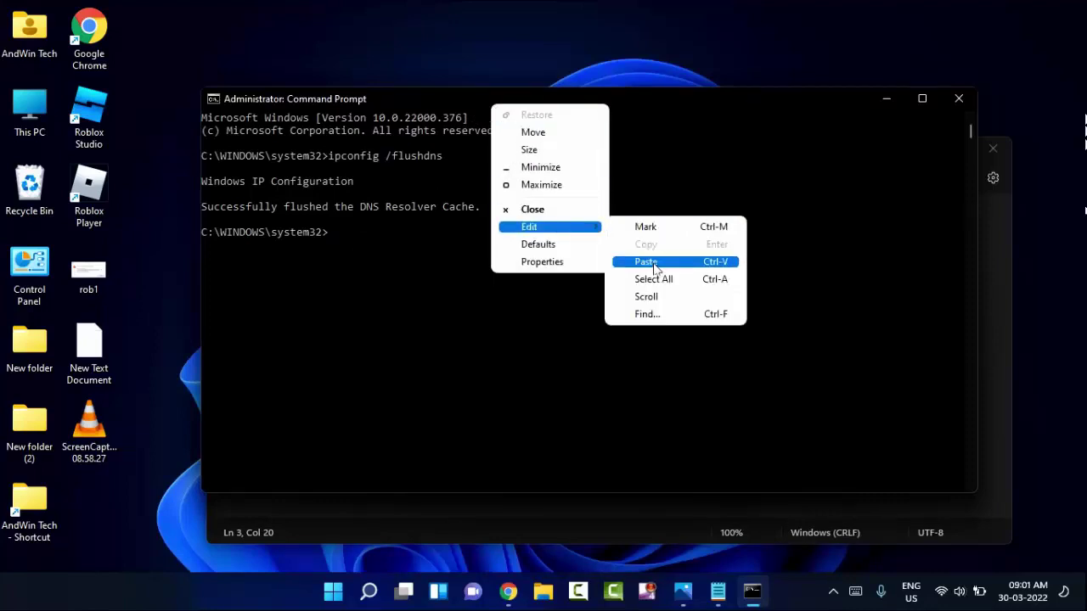
{"action": "left_click", "coordinate": [648, 262]}
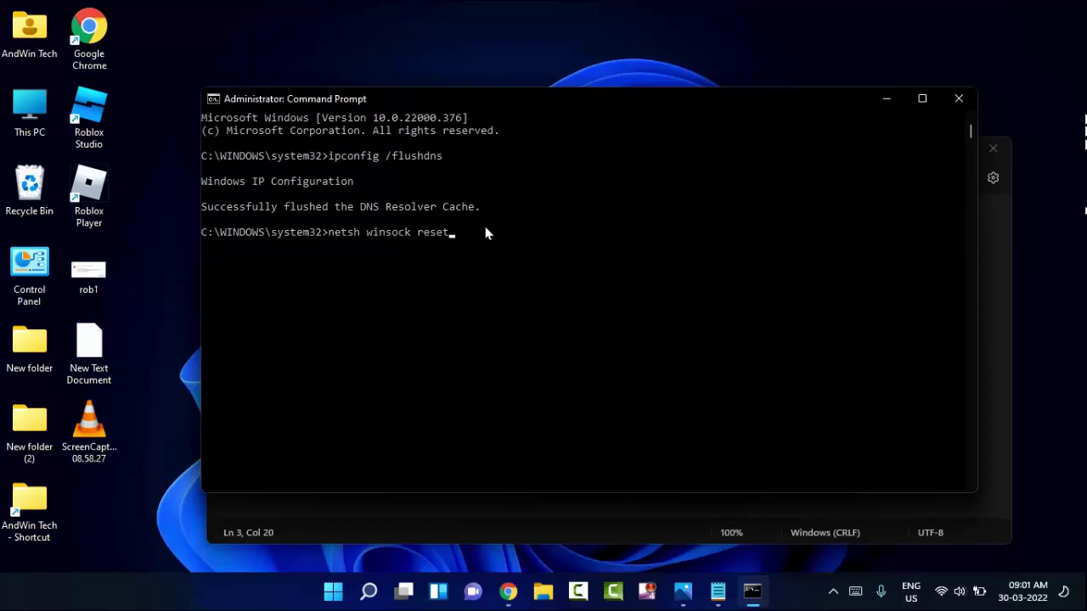
{"action": "key", "text": "Return"}
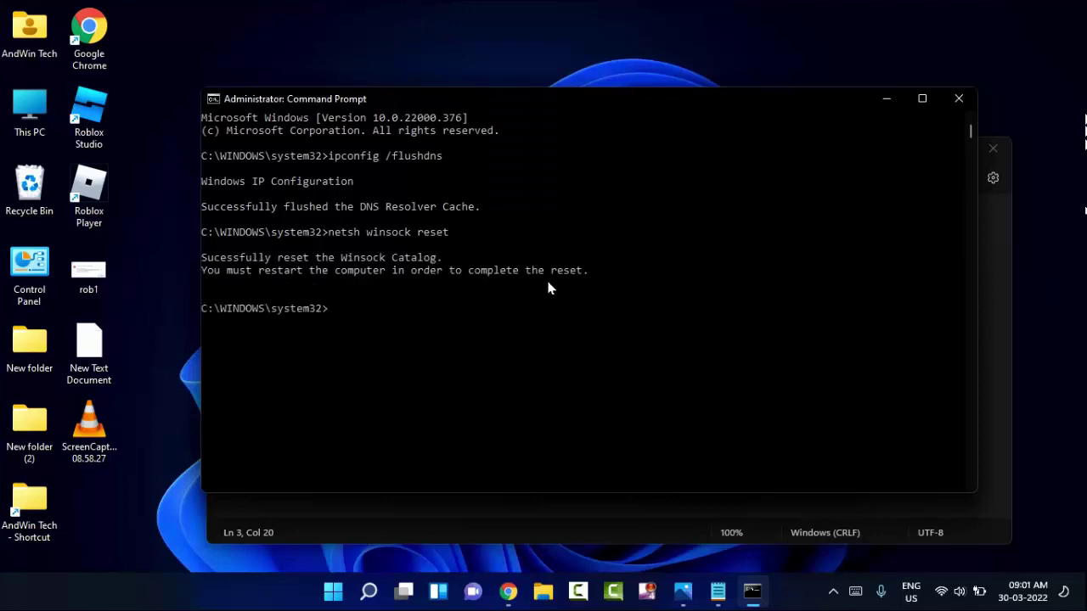
Close Command Prompt, minimize Notepad, and launch Control Panel by searching 'controlpanel'.
{"action": "left_click", "coordinate": [946, 104]}
{"action": "left_click", "coordinate": [920, 148]}
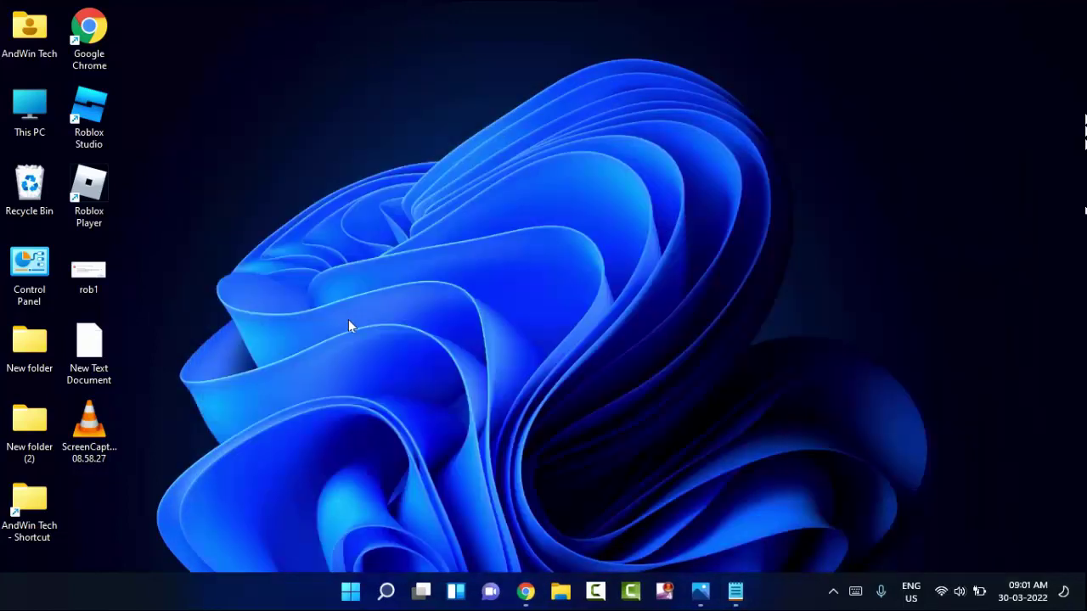
{"action": "left_click", "coordinate": [351, 592]}
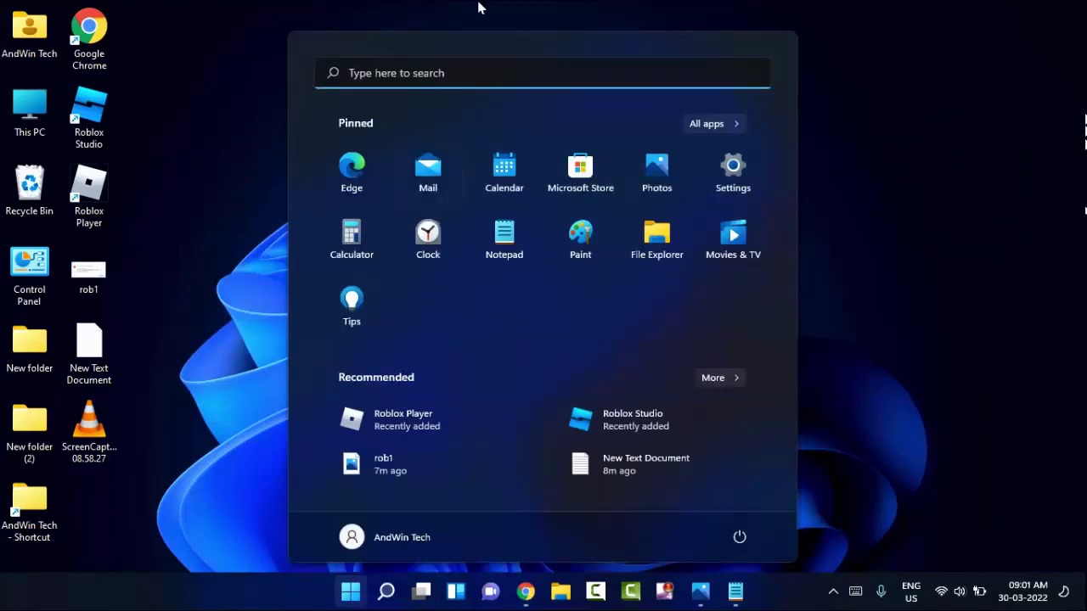
{"action": "left_click", "coordinate": [450, 75]}
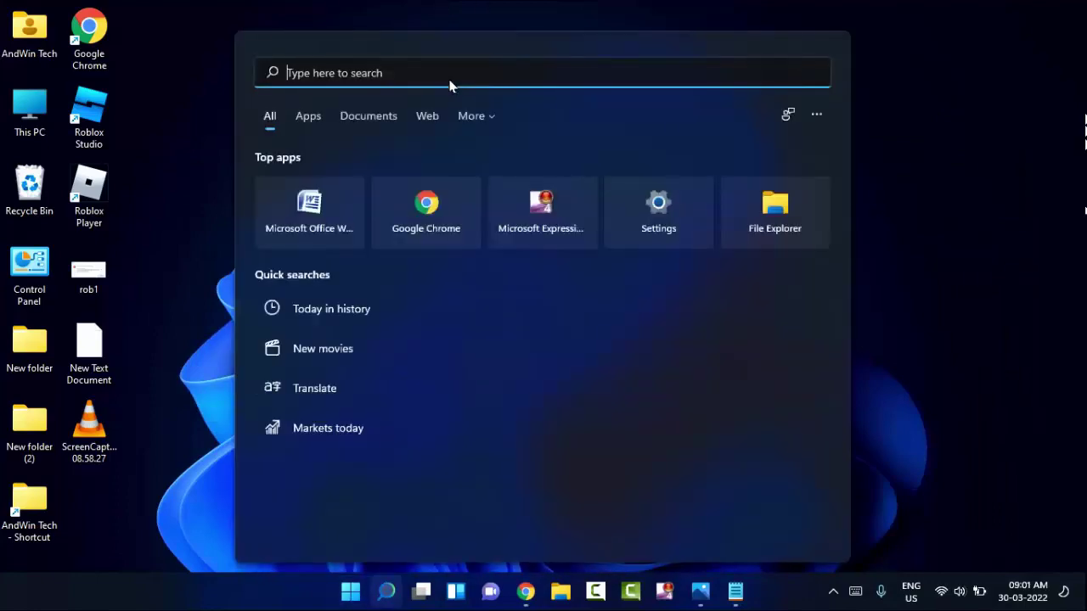
{"action": "type", "text": "contr"}
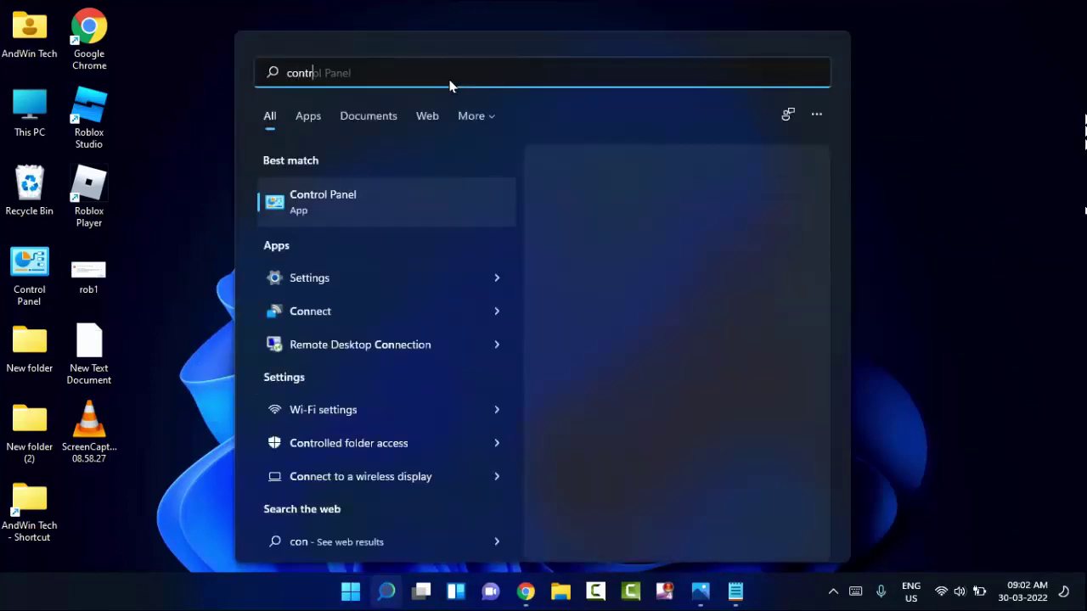
{"action": "type", "text": "olpanel"}
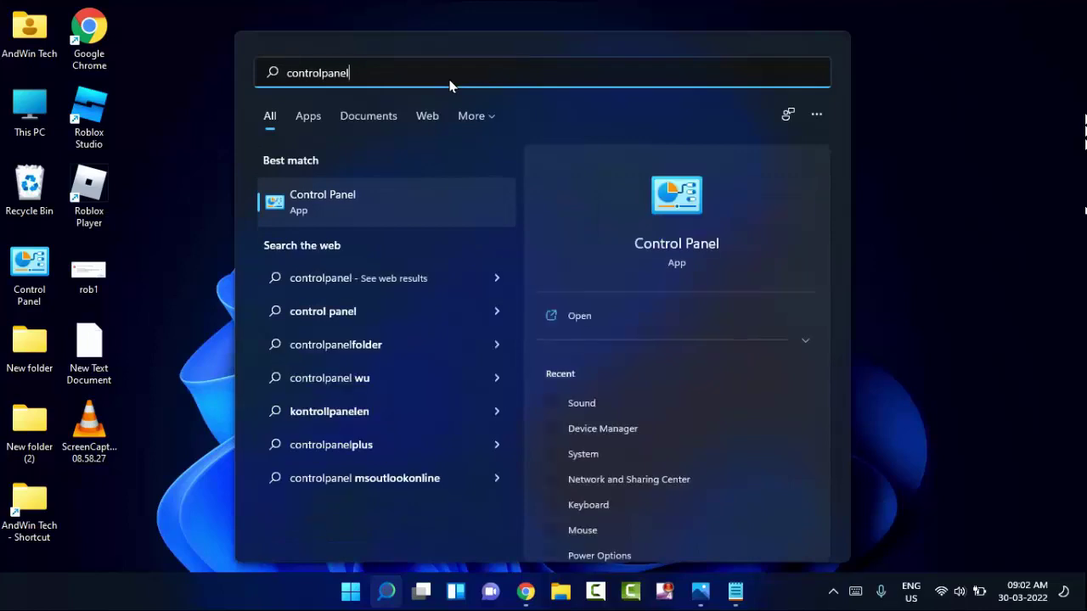
{"action": "left_click", "coordinate": [354, 205]}
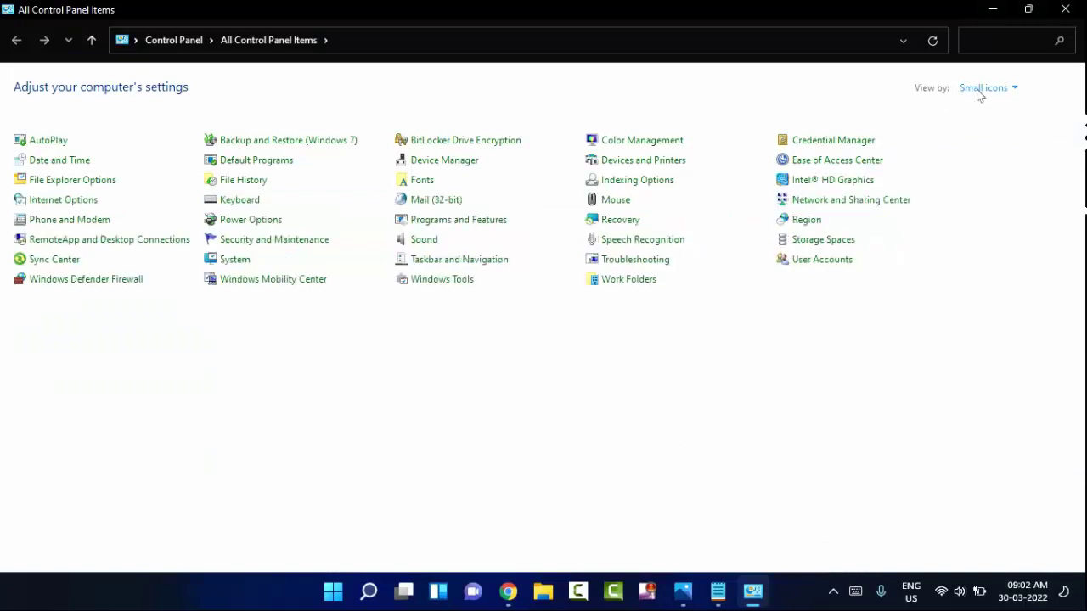
Switch Control Panel to Category view and go through Network and Sharing Center to the adapter list, selecting Ethernet.
{"action": "left_click", "coordinate": [983, 88]}
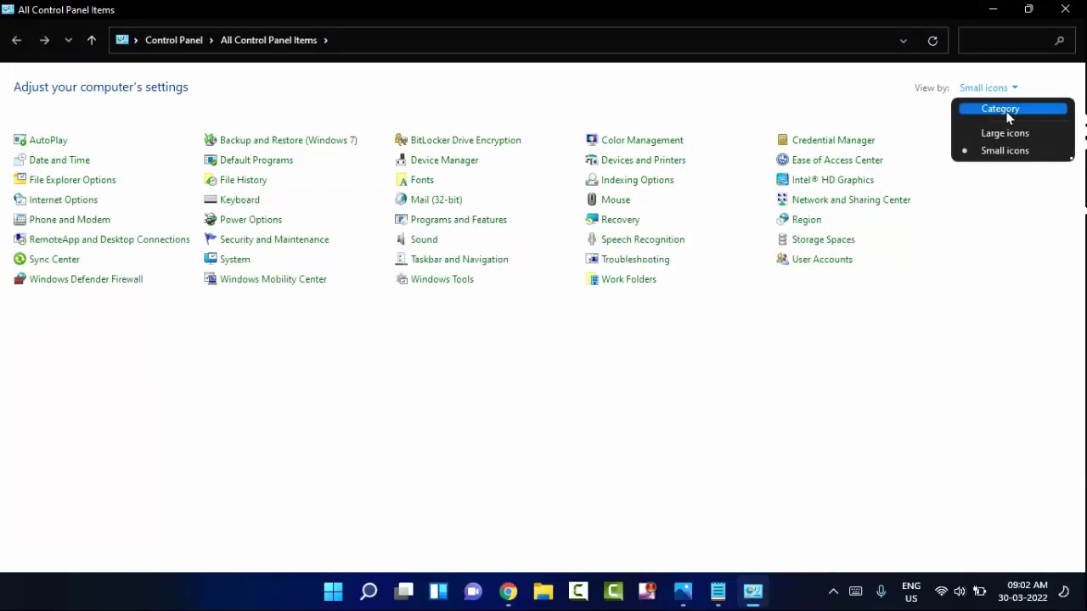
{"action": "left_click", "coordinate": [1009, 111]}
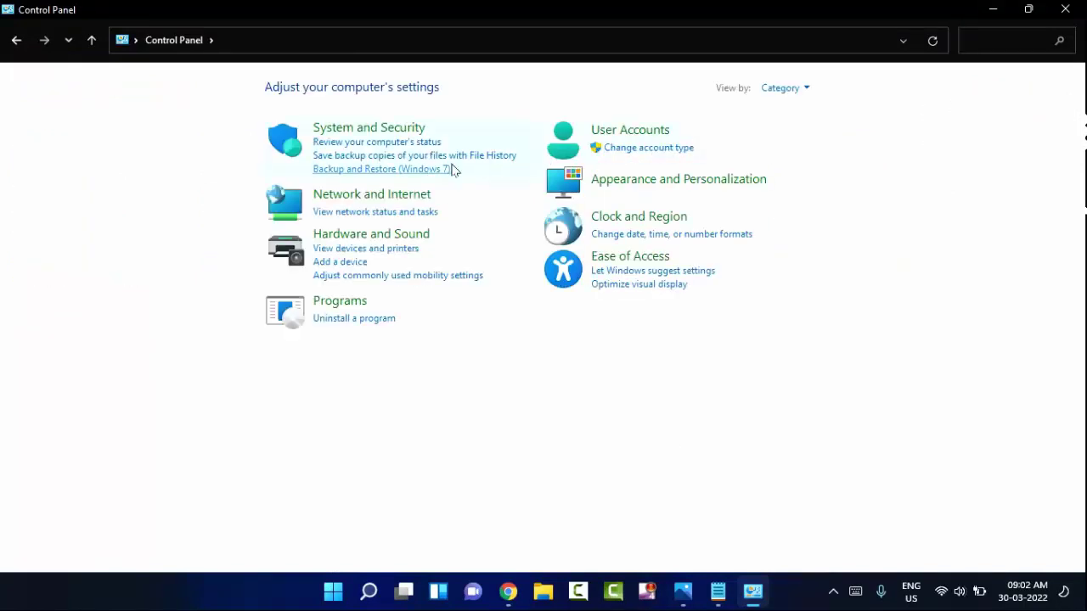
{"action": "left_click", "coordinate": [389, 204]}
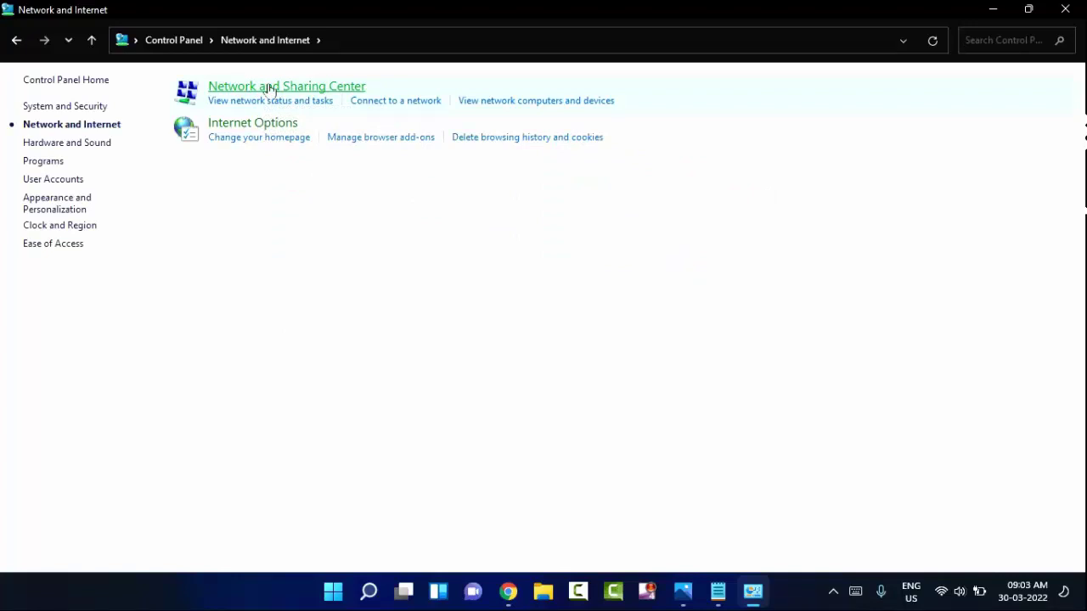
{"action": "left_click", "coordinate": [268, 88]}
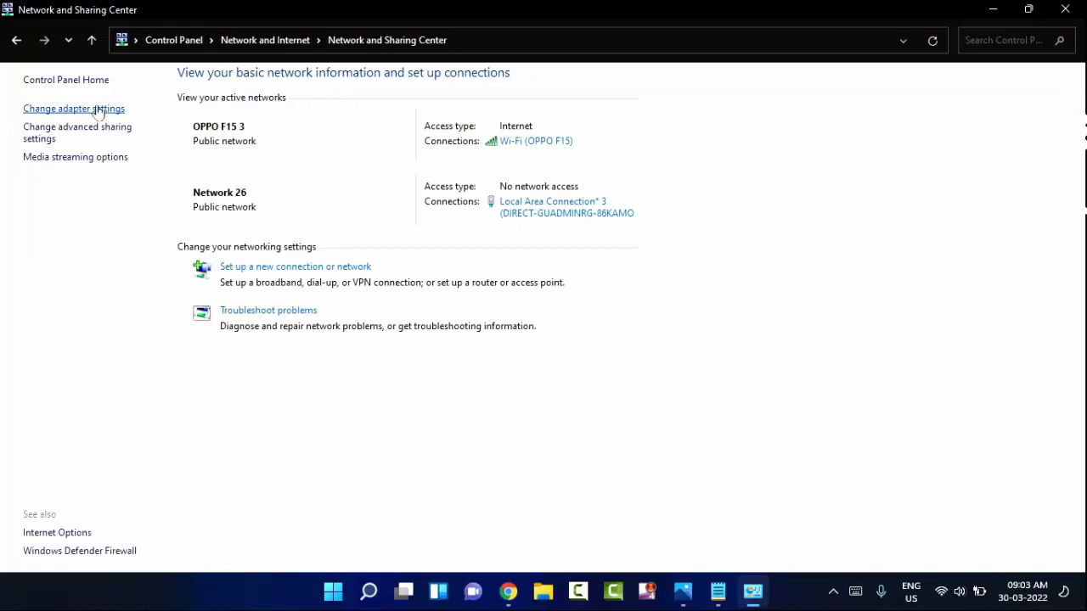
{"action": "left_click", "coordinate": [98, 111]}
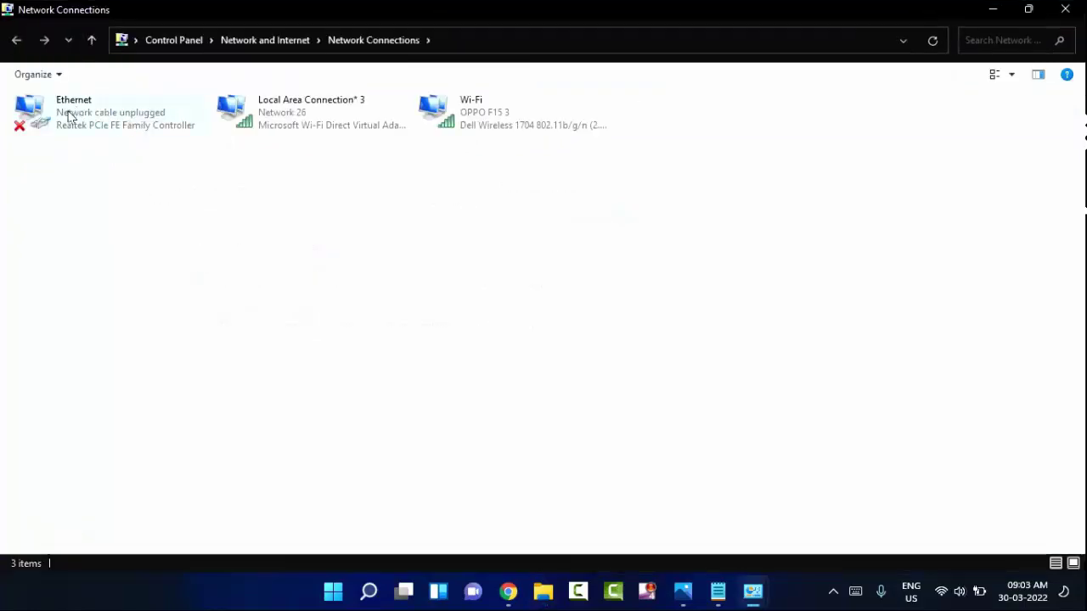
{"action": "left_click", "coordinate": [117, 123]}
In Ethernet's IPv4 properties, enter 1.1.1.1 as preferred and 1.0.0.1 as alternate DNS.
{"action": "right_click", "coordinate": [117, 124]}
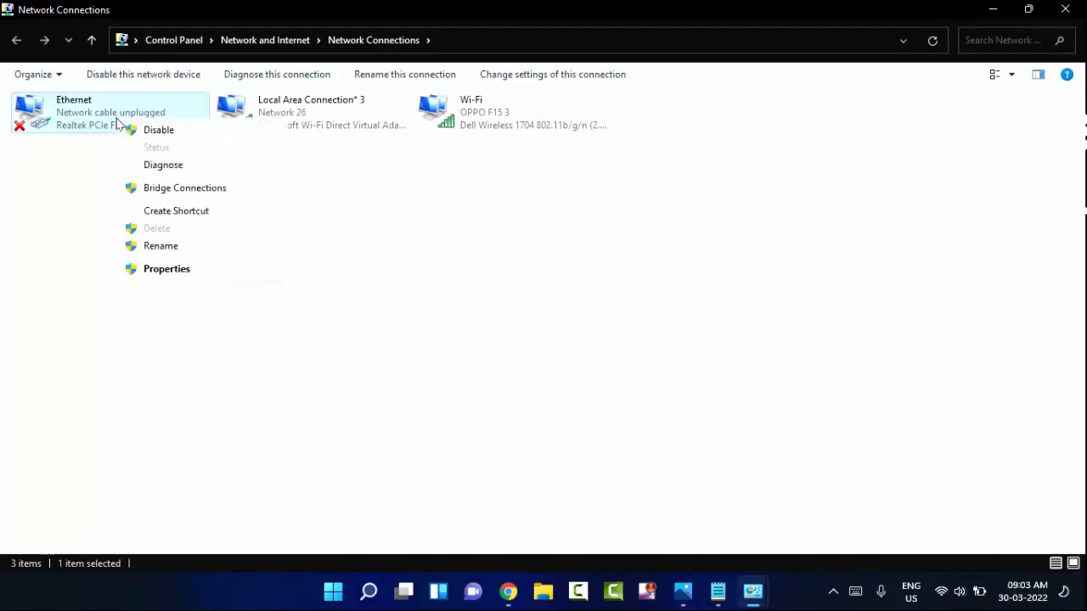
{"action": "left_click", "coordinate": [198, 270]}
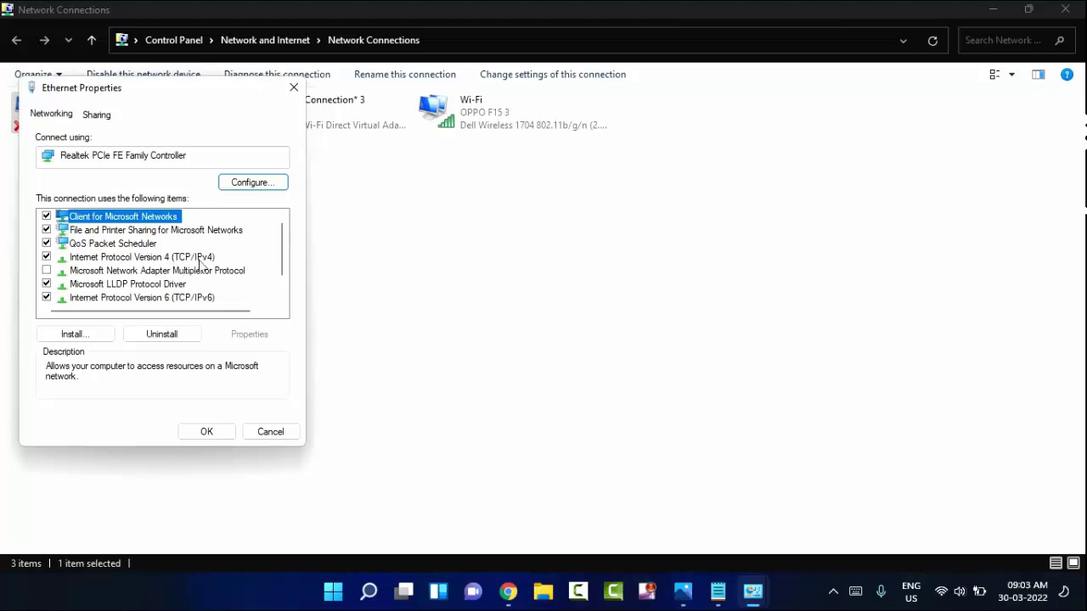
{"action": "double_click", "coordinate": [200, 258]}
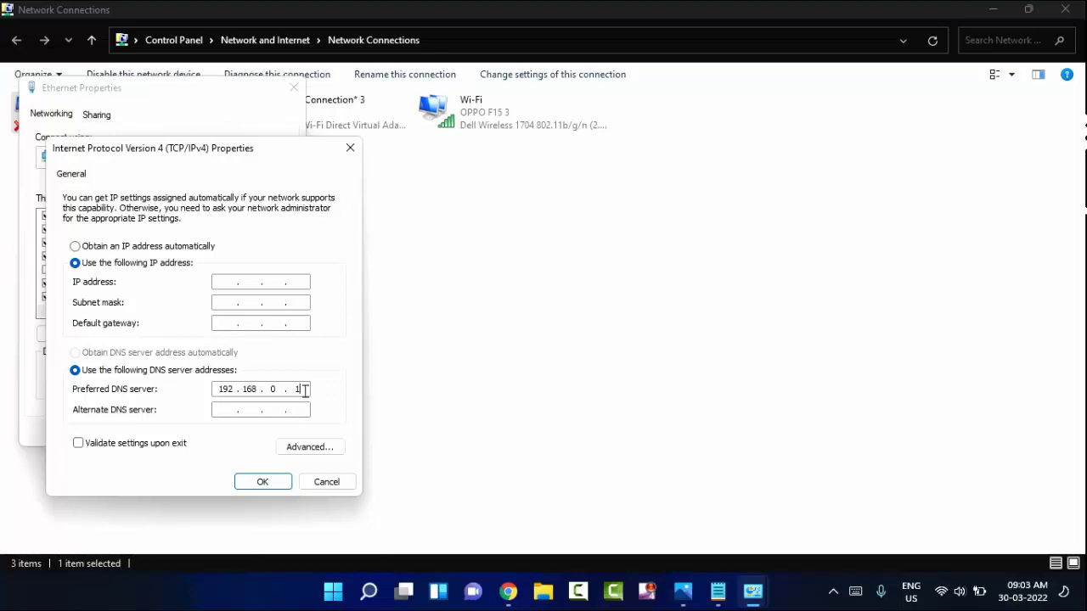
{"action": "key", "text": "BackSpace"}
{"action": "key", "text": "BackSpace"}
{"action": "key", "text": "BackSpace"}
{"action": "key", "text": "BackSpace"}
{"action": "key", "text": "BackSpace"}
{"action": "key", "text": "BackSpace"}
{"action": "type", "text": "1.1.1"}
{"action": "type", "text": "1.0.0.1"}
Confirm the DNS settings and close Ethernet Properties, Network Connections and Network and Sharing Center.
{"action": "left_click", "coordinate": [319, 486]}
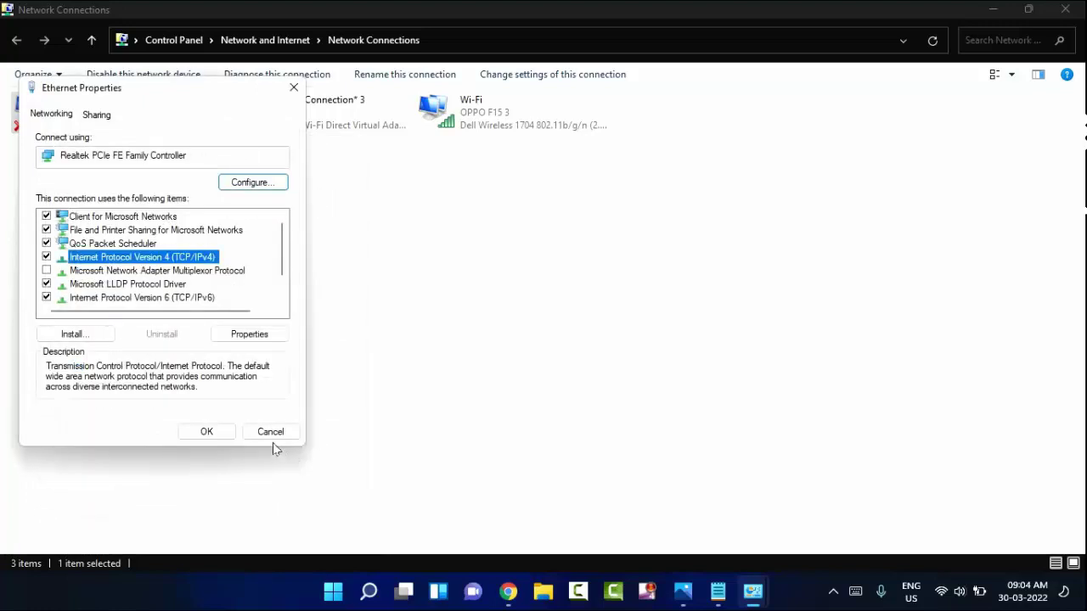
{"action": "left_click", "coordinate": [268, 437]}
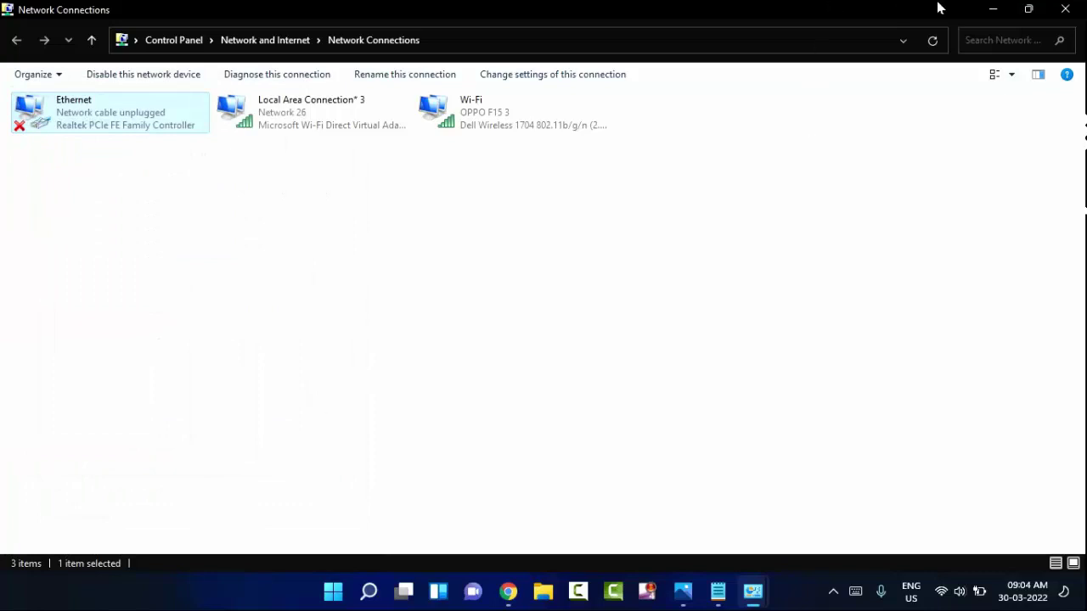
{"action": "left_click", "coordinate": [1063, 8]}
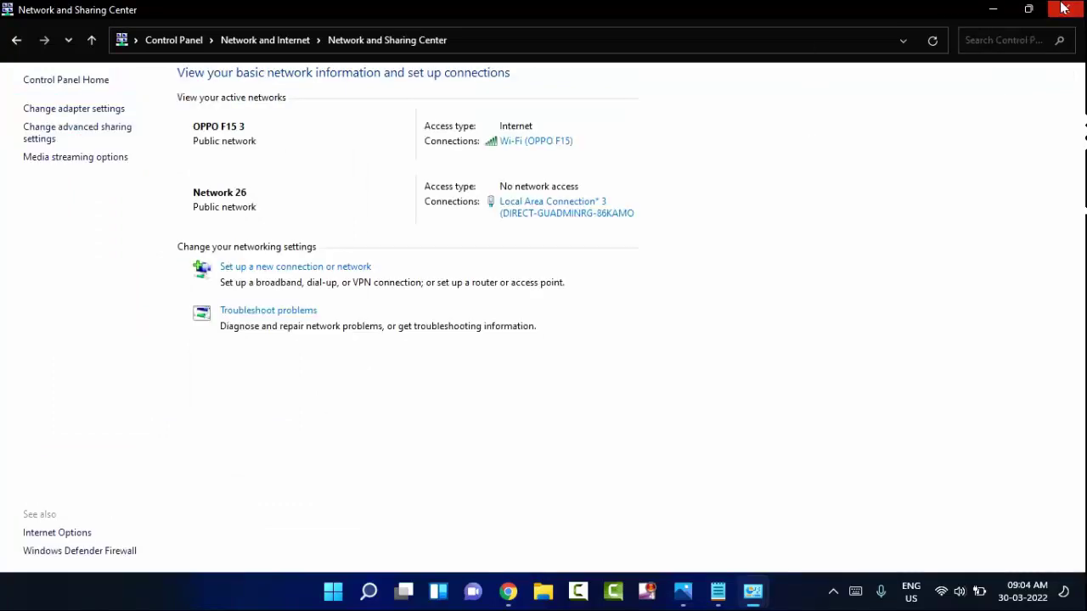
{"action": "left_click", "coordinate": [1063, 9]}
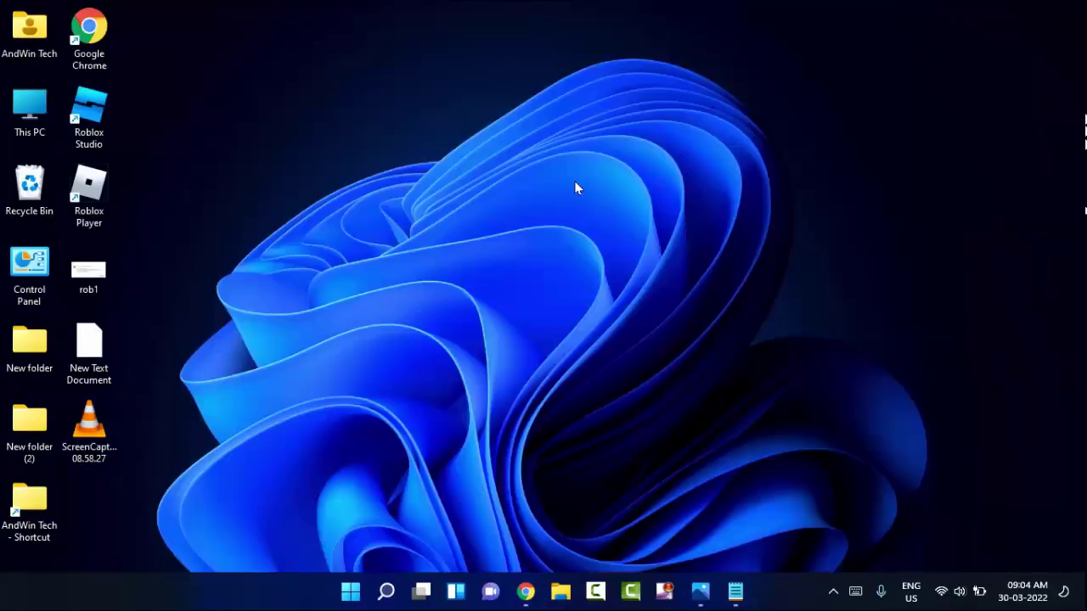